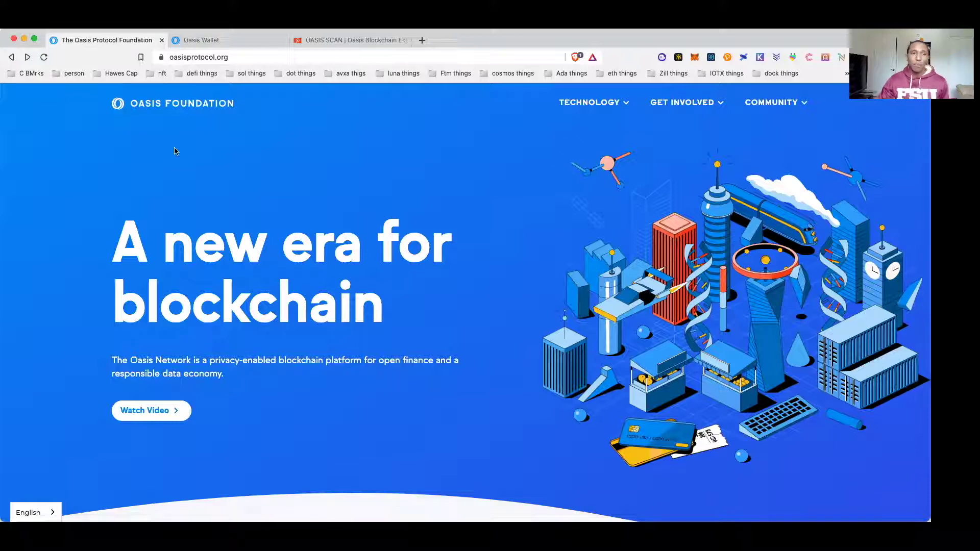
Navigate to the Wallets page under Technology on the Oasis Foundation site
click(612, 102)
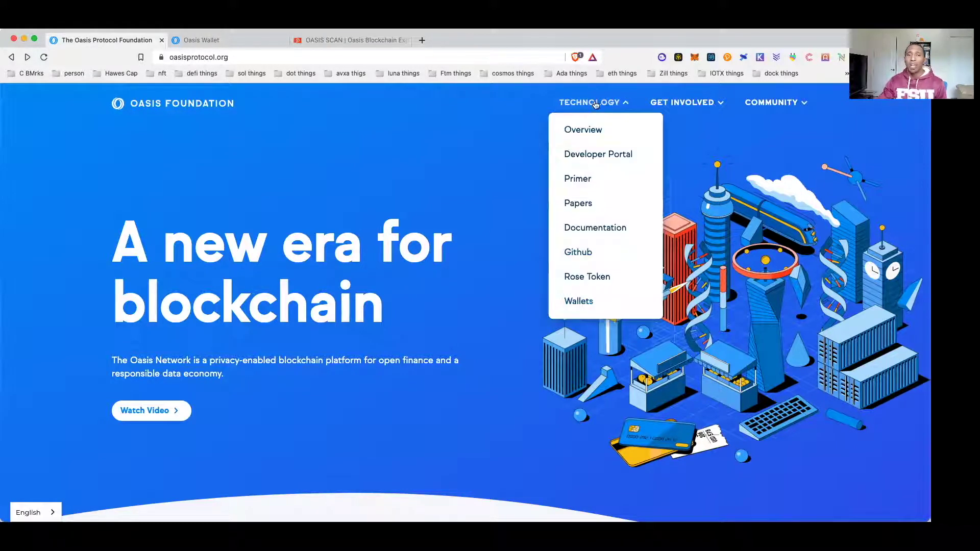
click(592, 303)
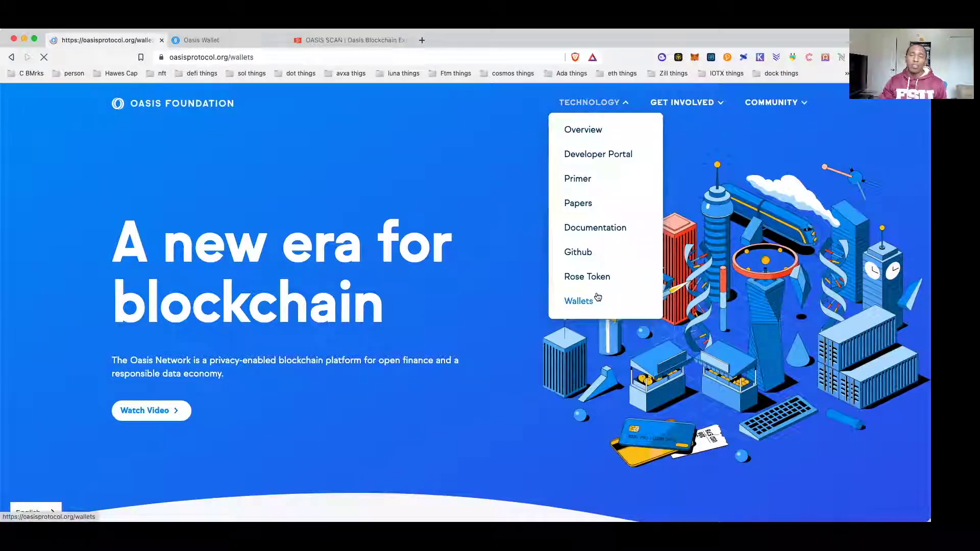
scroll(388, 239, down, 2)
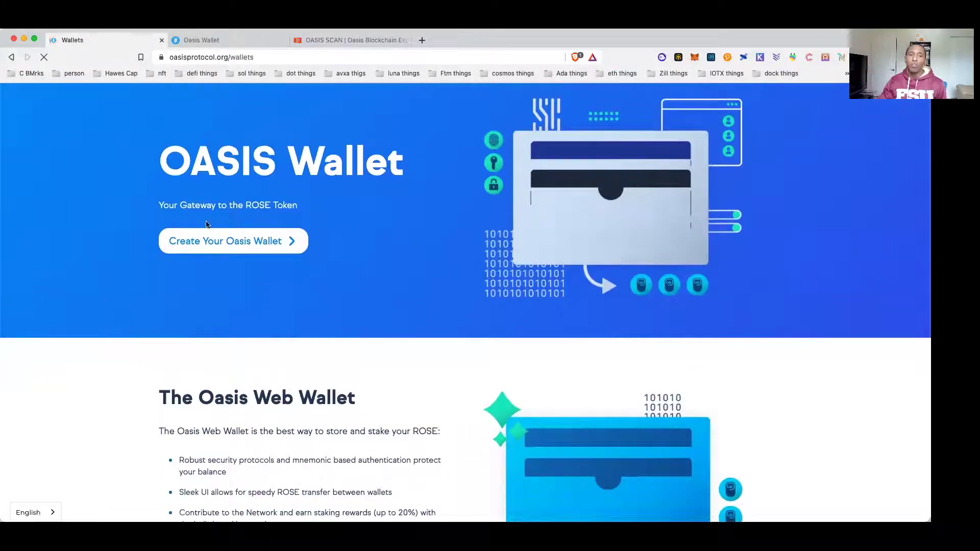
scroll(526, 424, down, 5)
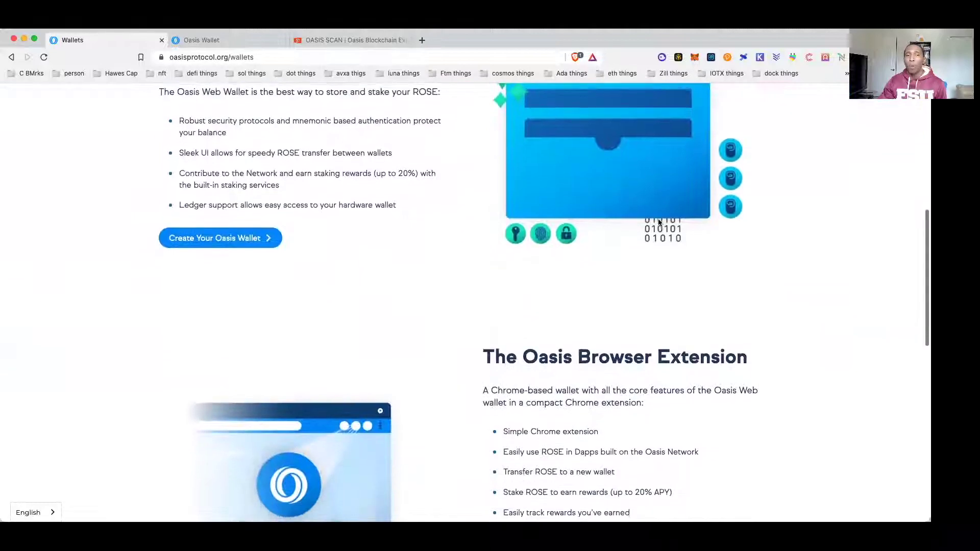
scroll(277, 383, up, 3)
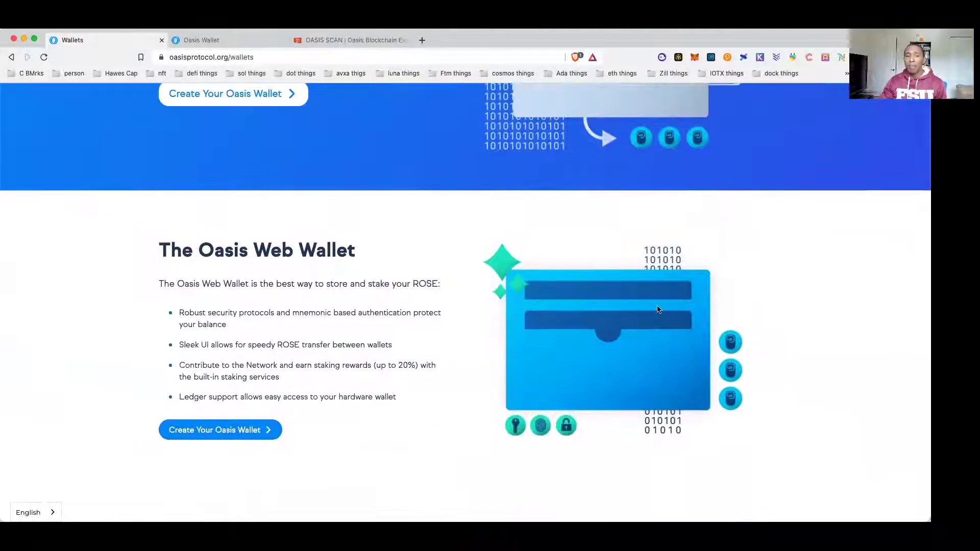
scroll(391, 298, down, 1)
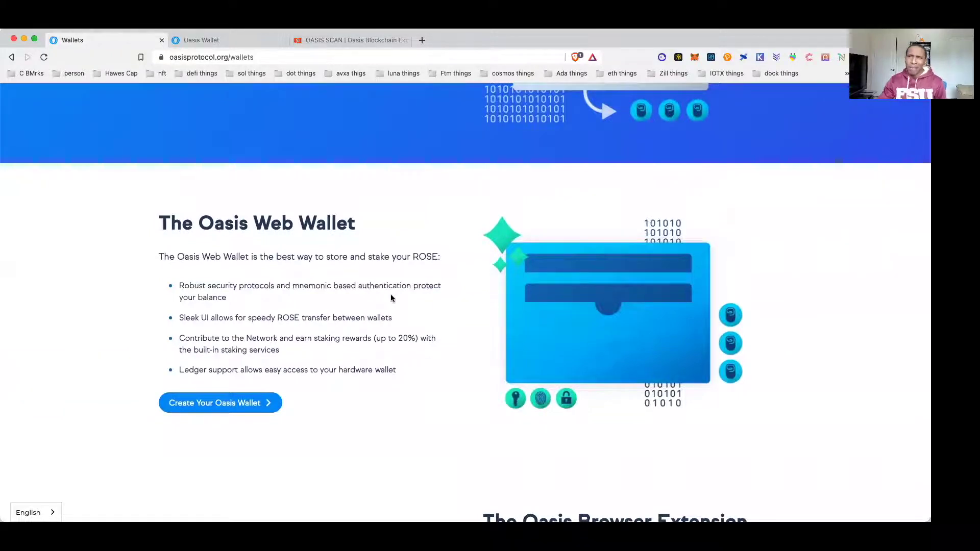
scroll(390, 298, down, 2)
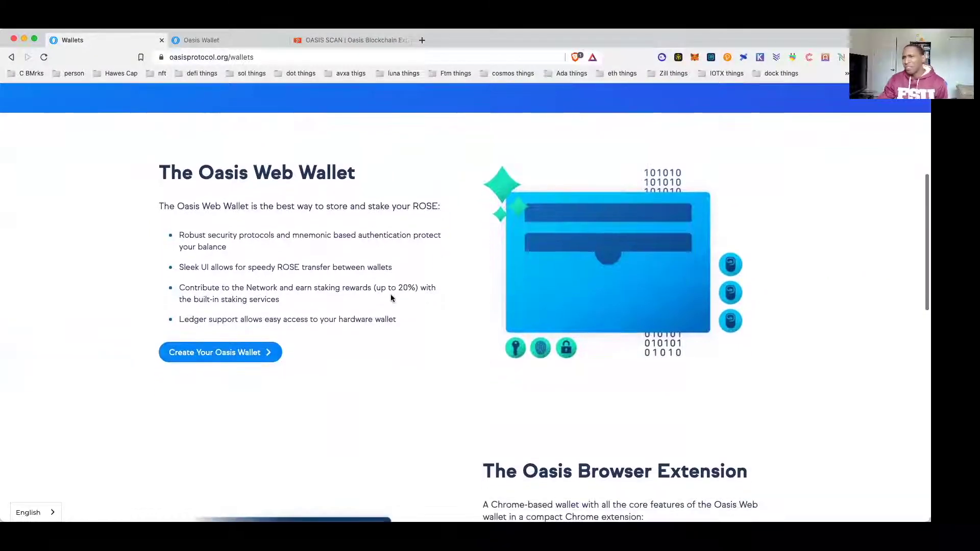
scroll(390, 298, down, 4)
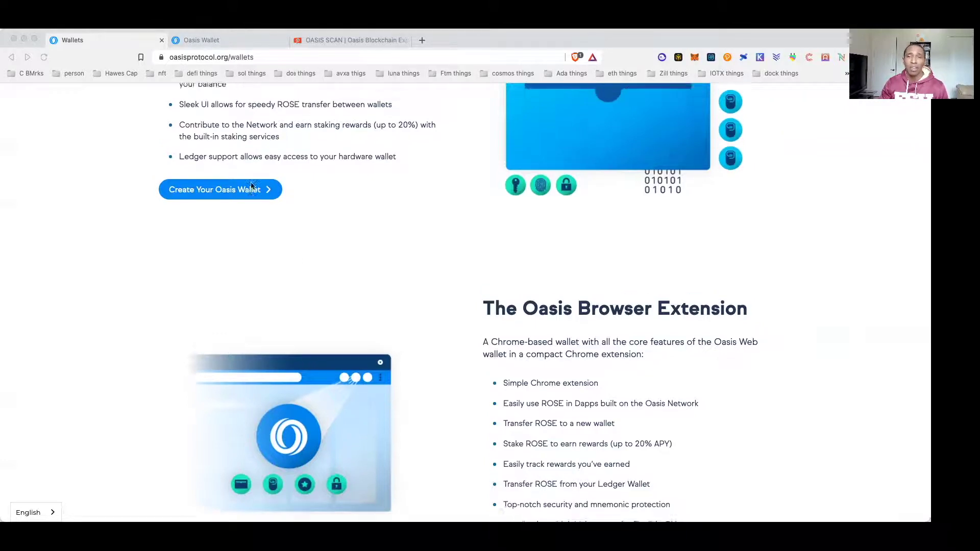
scroll(335, 340, up, 4)
Launch the Oasis web wallet, access the existing unlocked account and view its transaction history
click(257, 474)
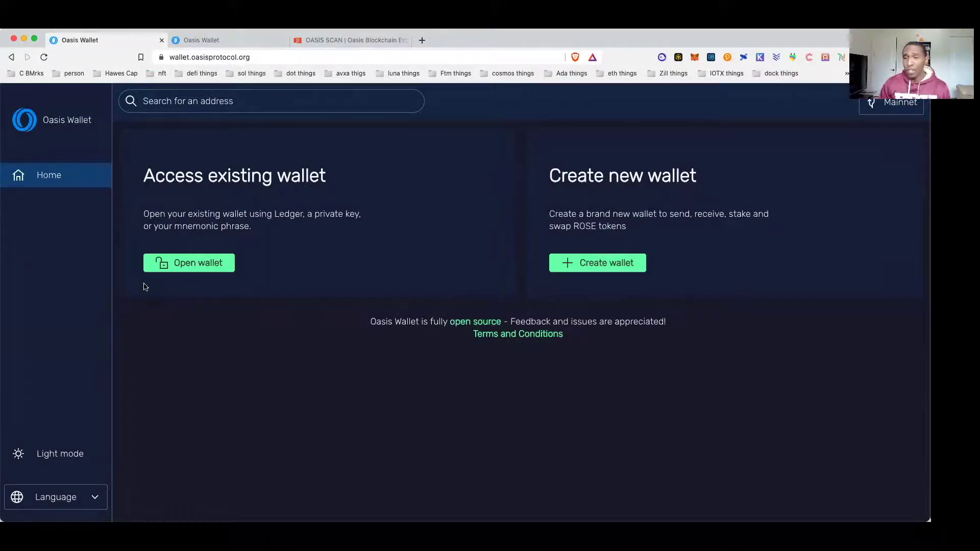
click(202, 263)
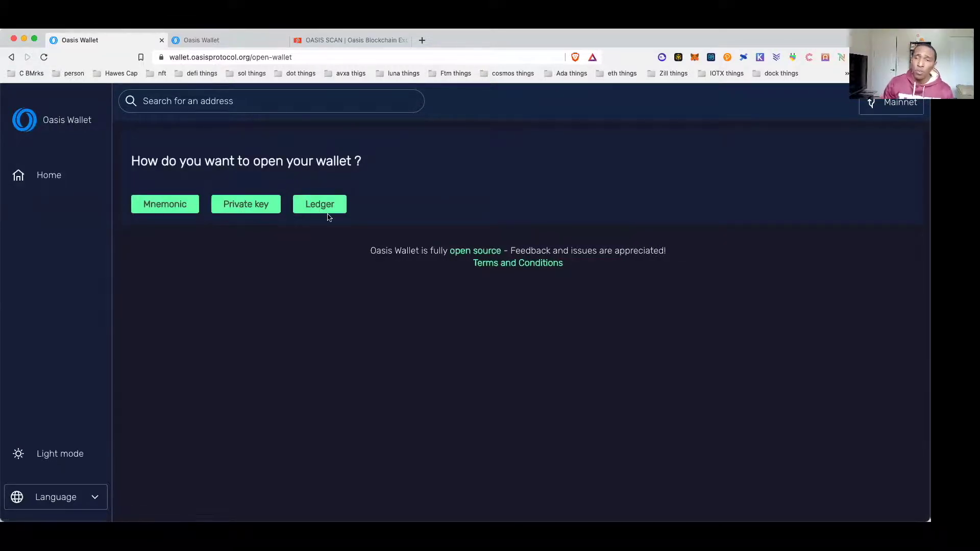
click(228, 42)
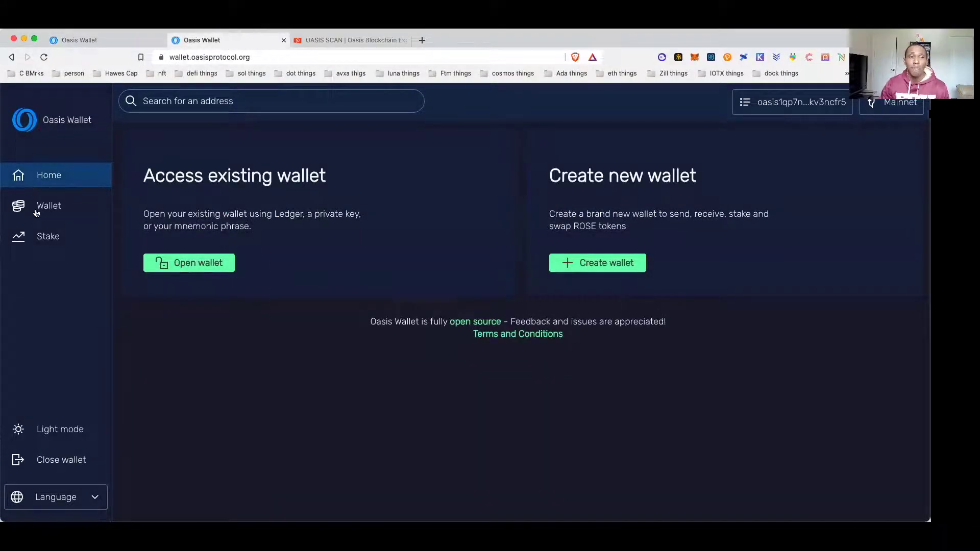
click(50, 203)
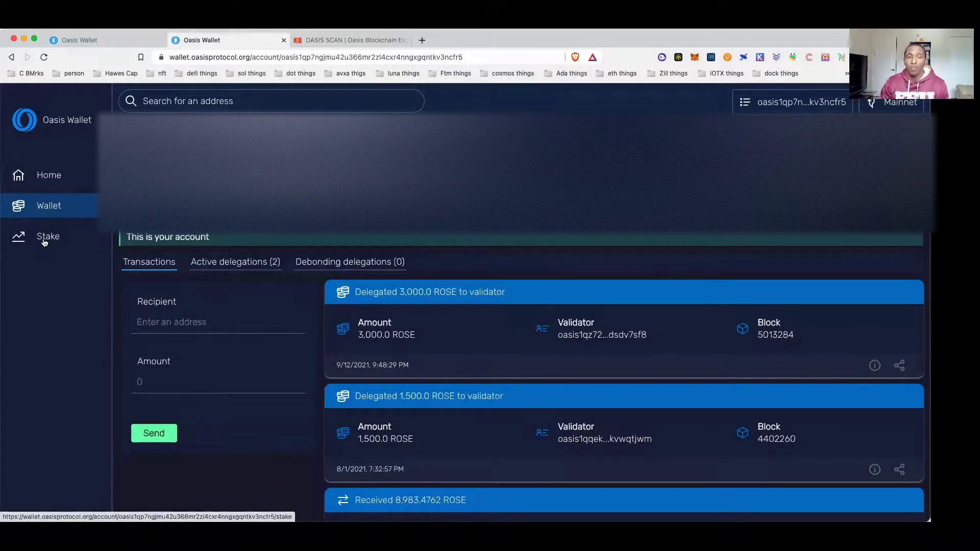
Go to Stake, expand the sixth-ranked oasis1qpn8 validator and focus the delegation Amount field
click(44, 242)
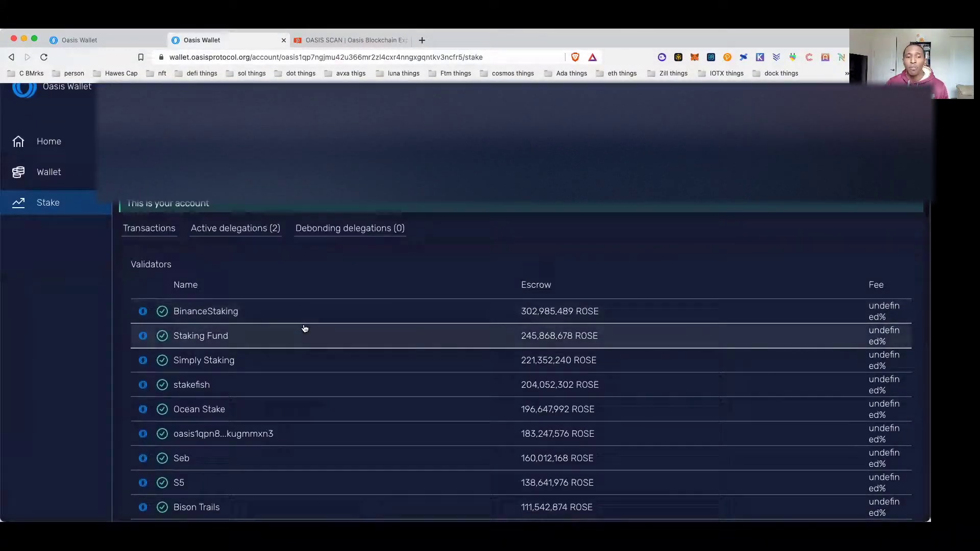
scroll(303, 328, down, 3)
scroll(303, 328, down, 1)
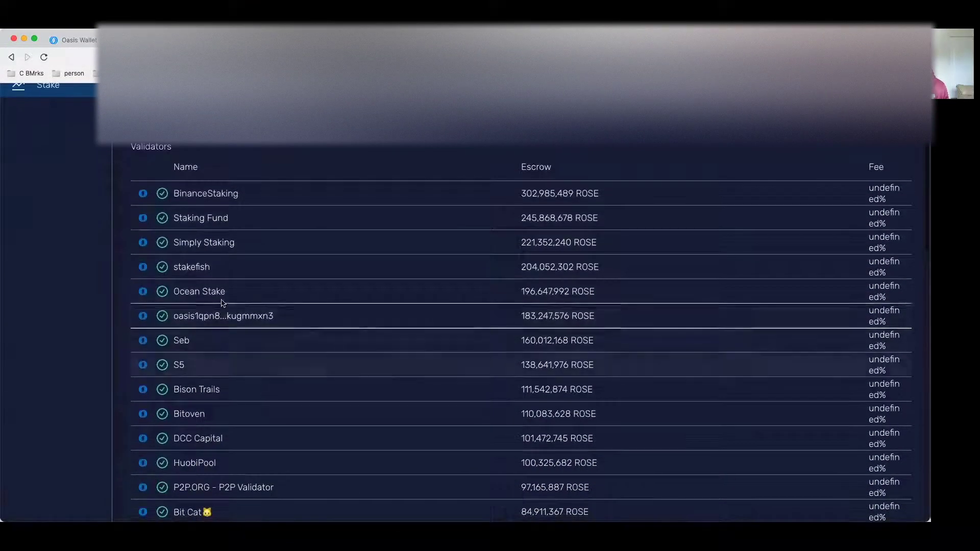
click(388, 318)
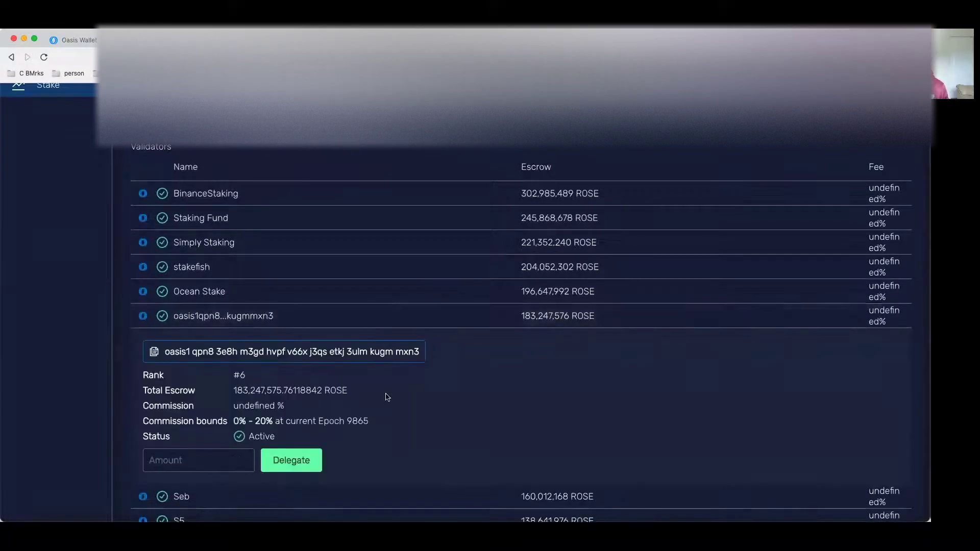
scroll(385, 396, down, 1)
mouse_move(197, 415)
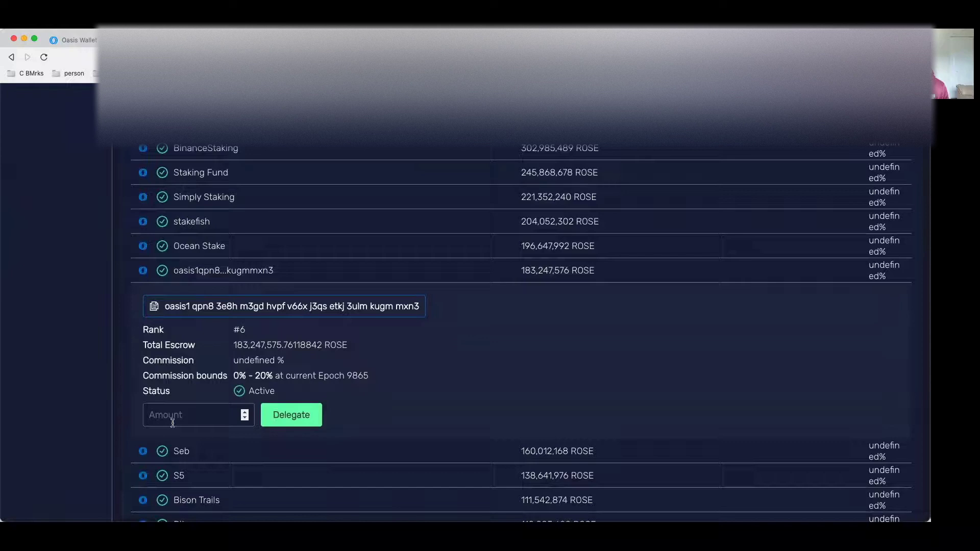
click(186, 420)
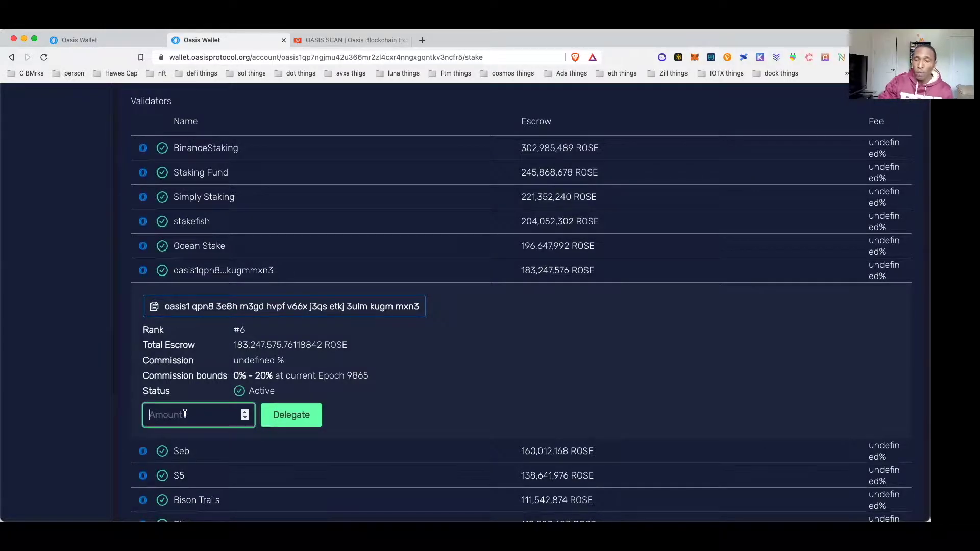
text(500)
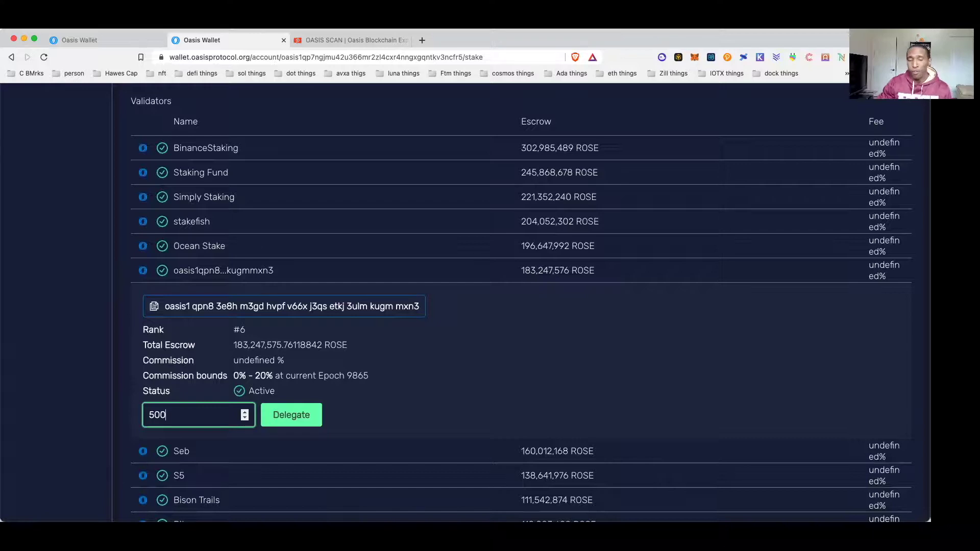
Delegate 500 ROSE to the validator, bringing up the Preview transaction dialog
click(294, 418)
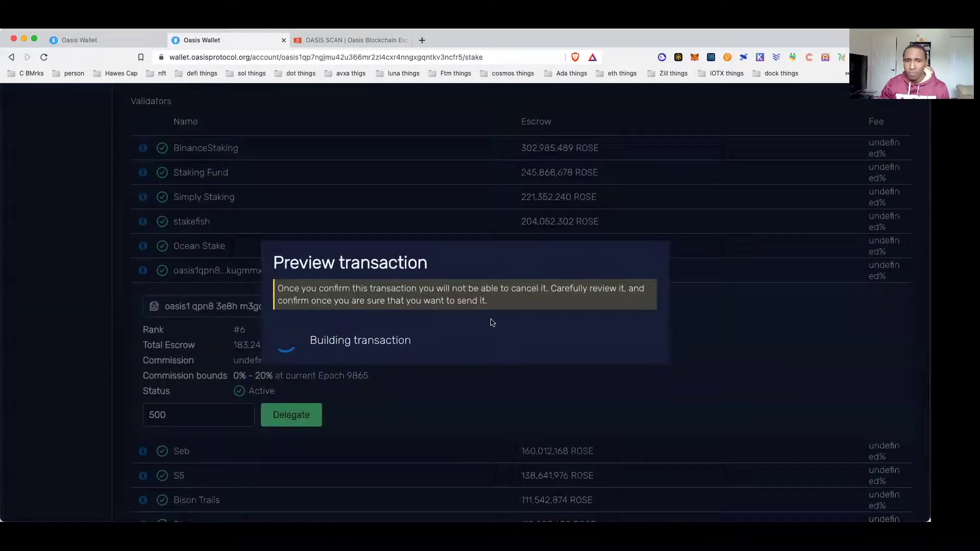